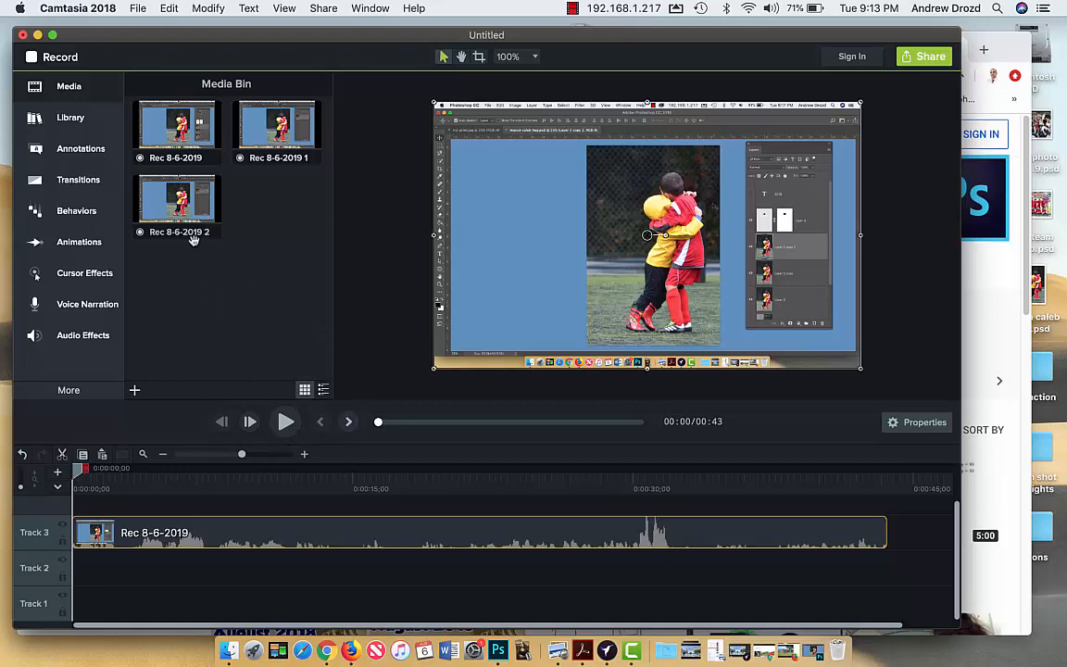
- Switch to Chrome, open and pause the video "Crossover: a sports and design documentary", and dismiss the browser window
click(329, 637)
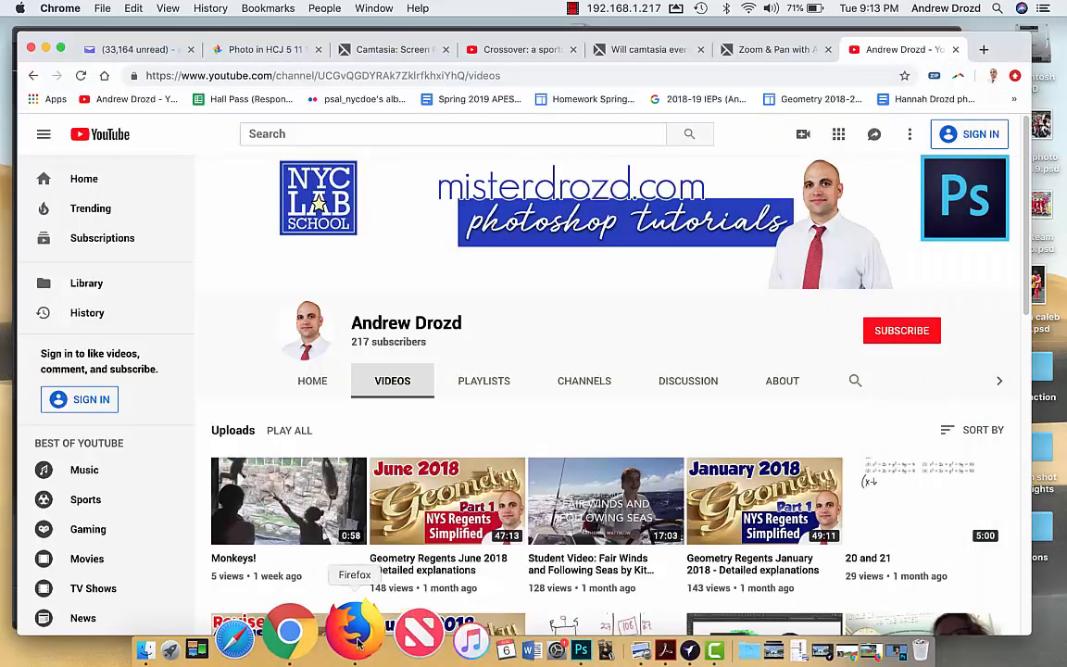
click(509, 49)
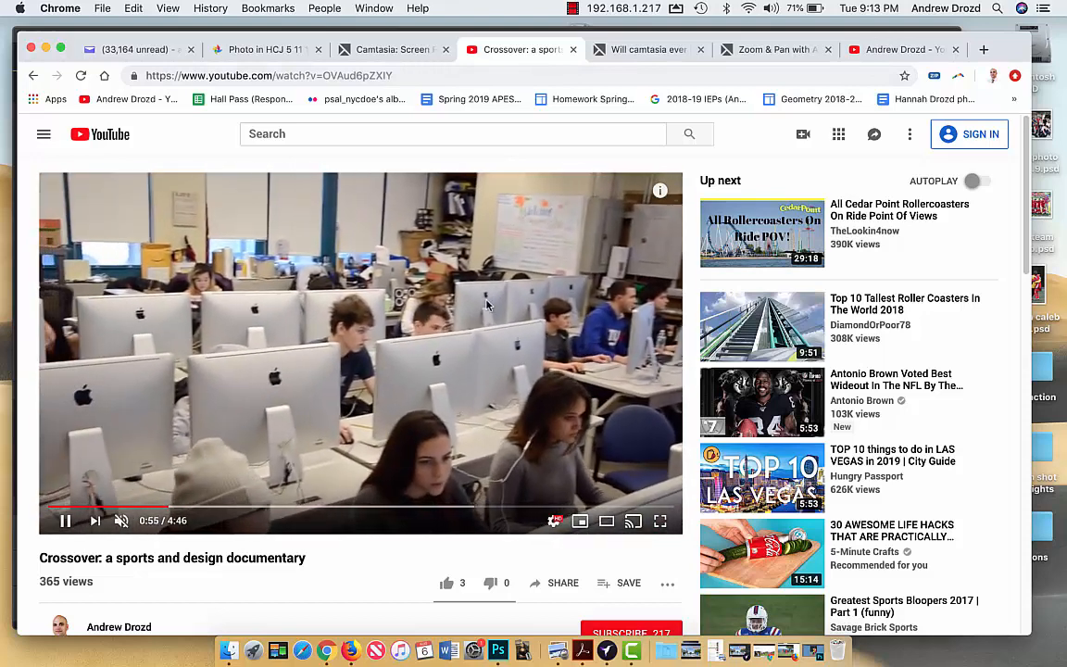
click(465, 261)
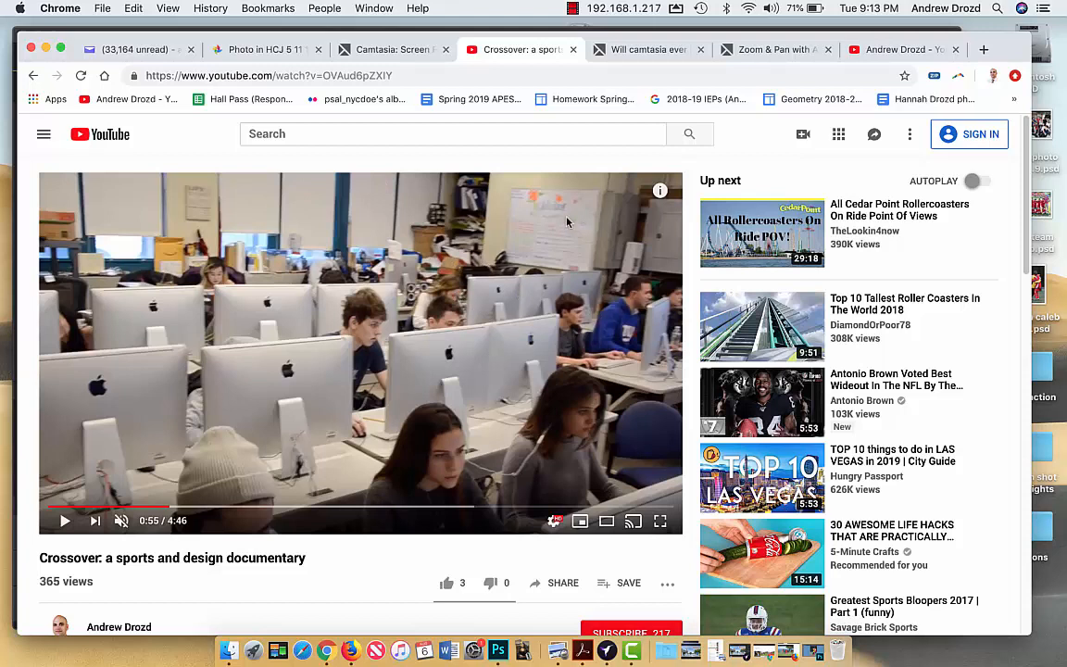
click(47, 49)
- Switch to Photoshop and swap the foreground and background colours so that white is the foreground colour
click(498, 650)
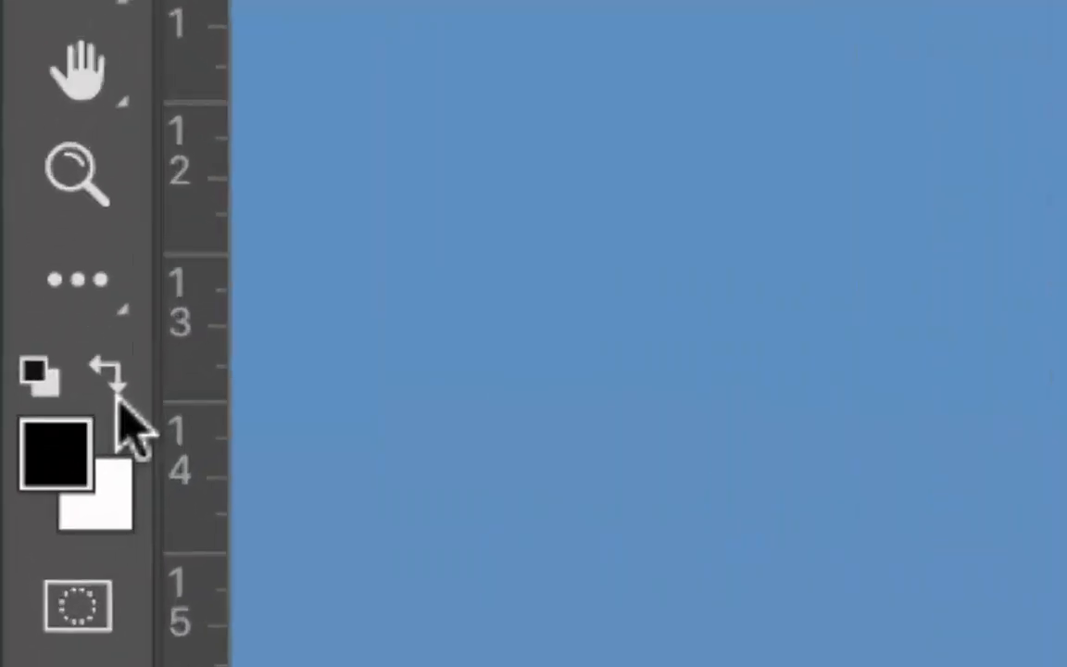
click(21, 497)
click(211, 278)
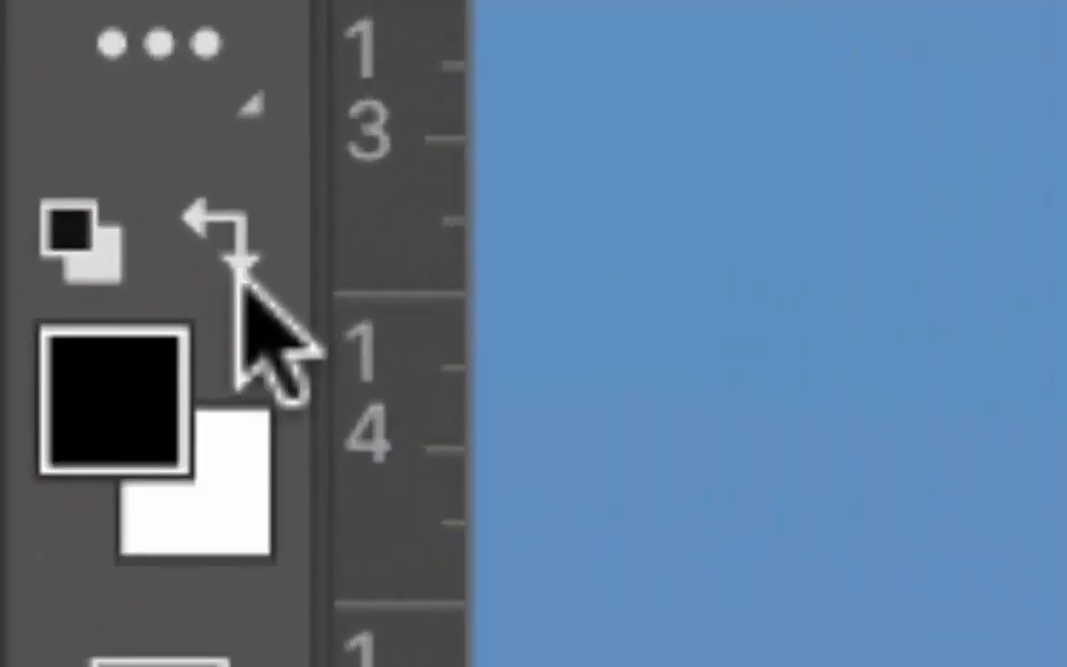
click(212, 279)
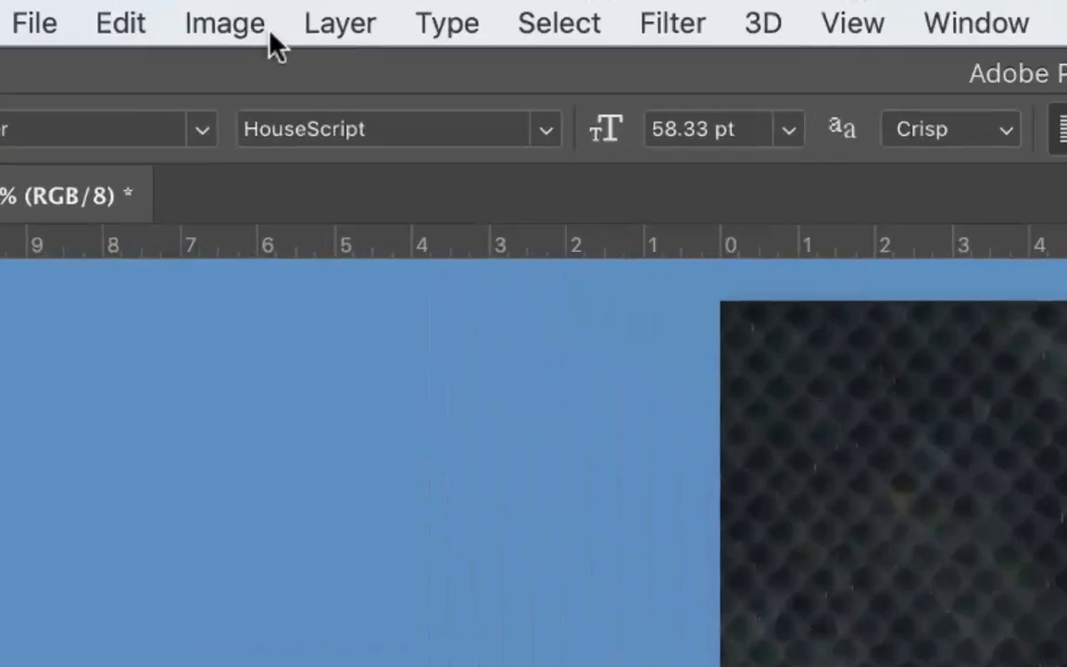
- Apply a Hue/Saturation adjustment to the photo with Saturation at -50, moving the dialog beside the two children for comparison
click(215, 10)
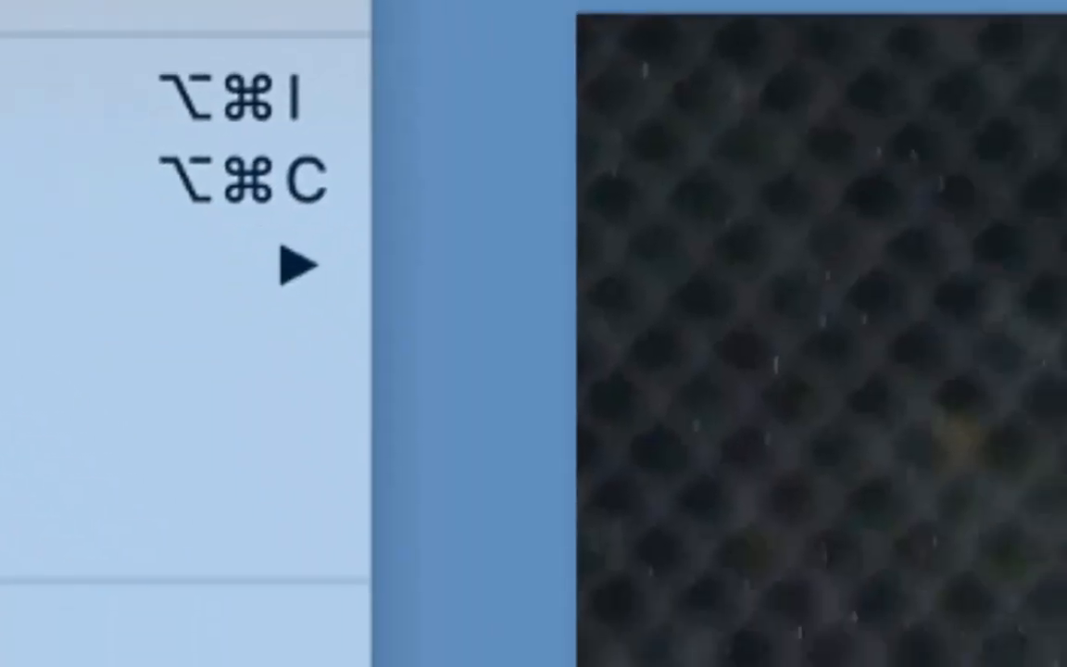
mouse_move(185, 2)
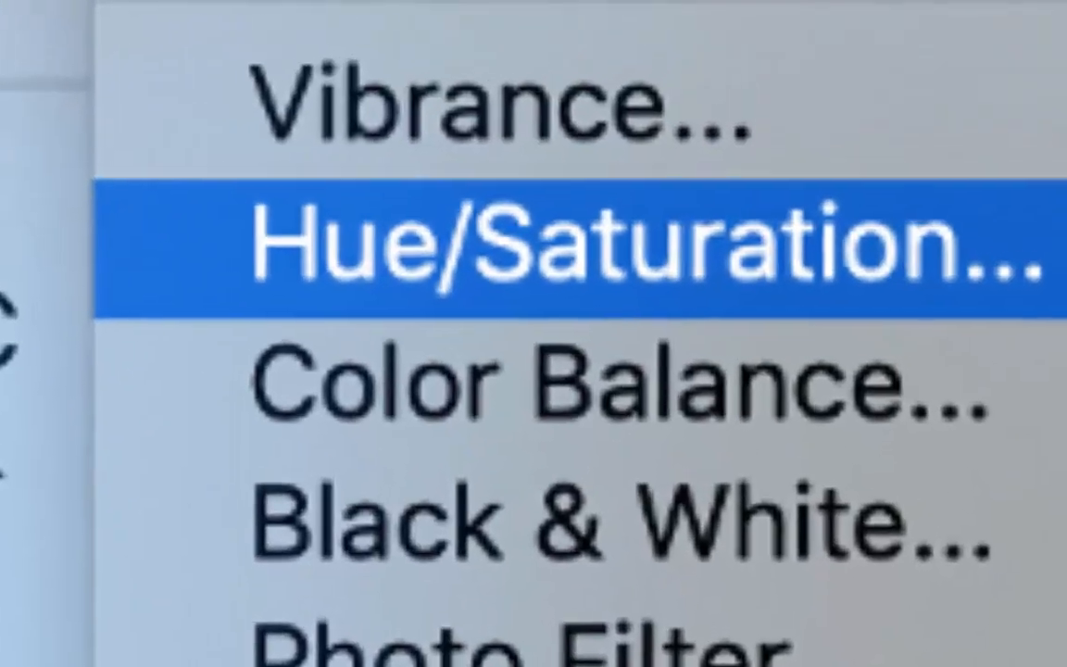
click(639, 242)
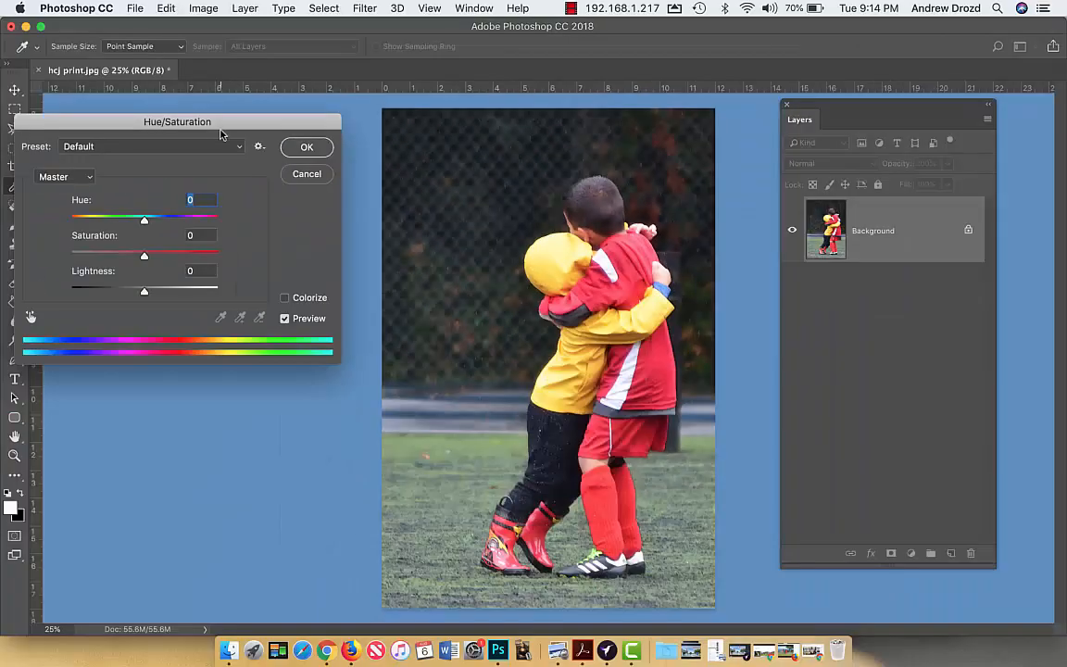
drag(218, 126, 405, 125)
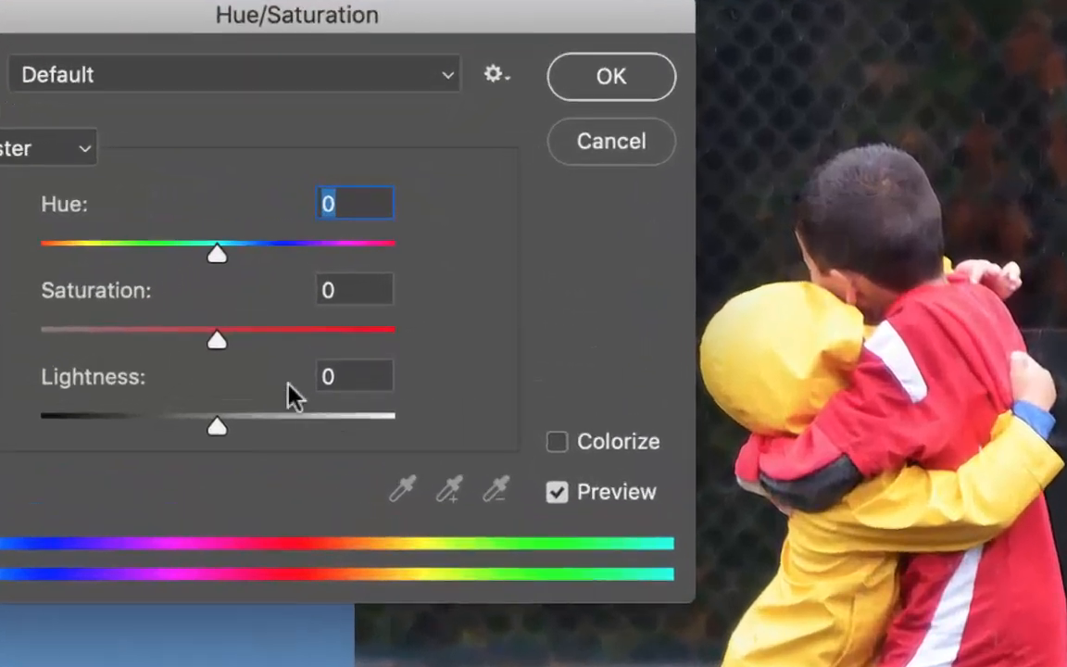
drag(212, 350, 128, 374)
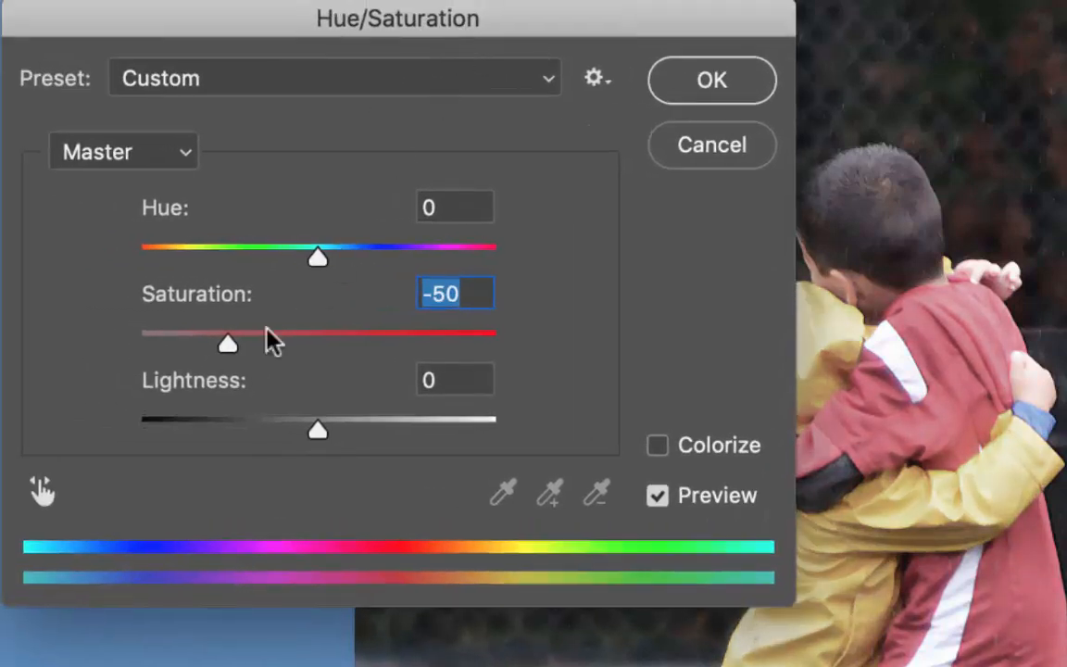
drag(147, 330, 126, 331)
click(734, 85)
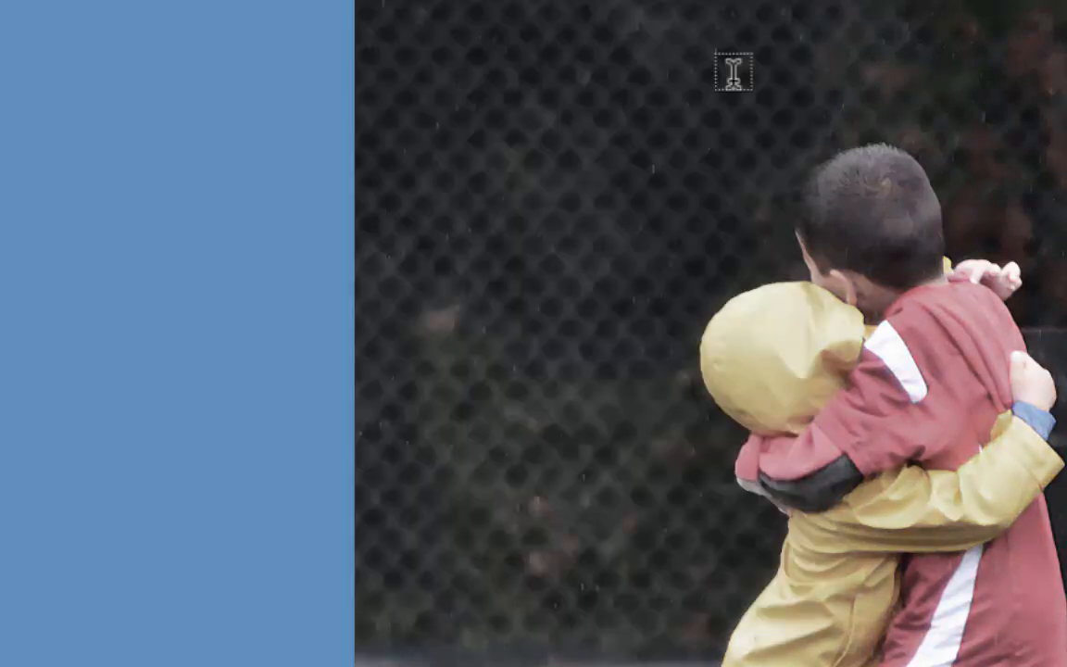
- Adjust the photo's Levels by setting the white input level to 207 and raising the black input level
key(super+l)
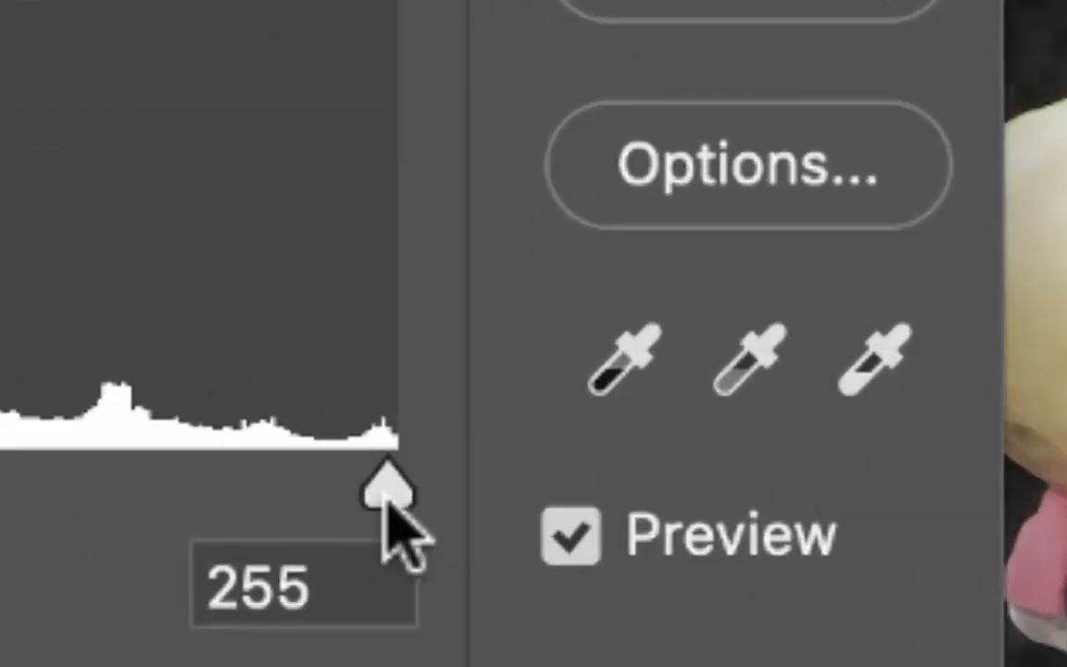
drag(387, 504, 204, 516)
drag(2, 458, 0, 318)
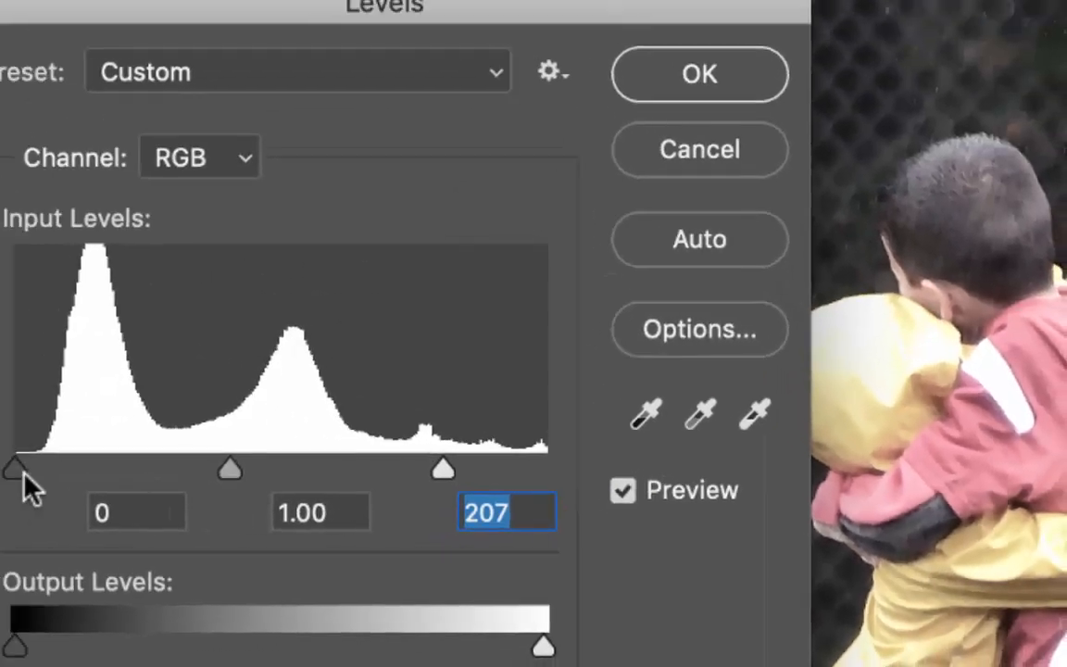
drag(23, 475, 112, 497)
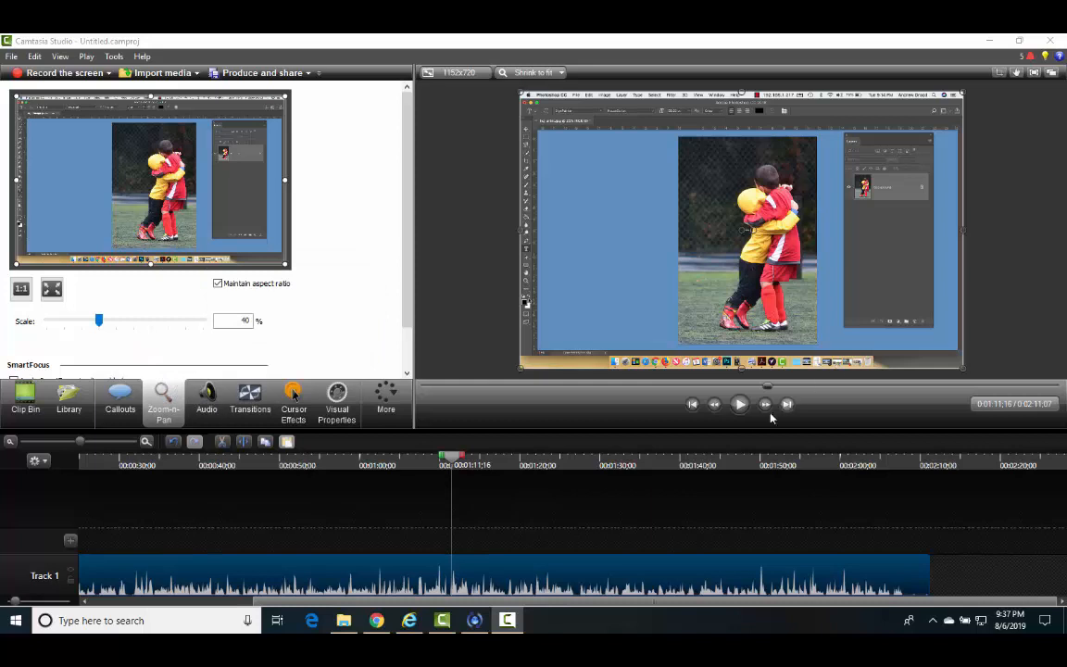
- Add a zoom at 0:01:12;29 that frames the foreground and background colour swatches at 391% scale
click(738, 406)
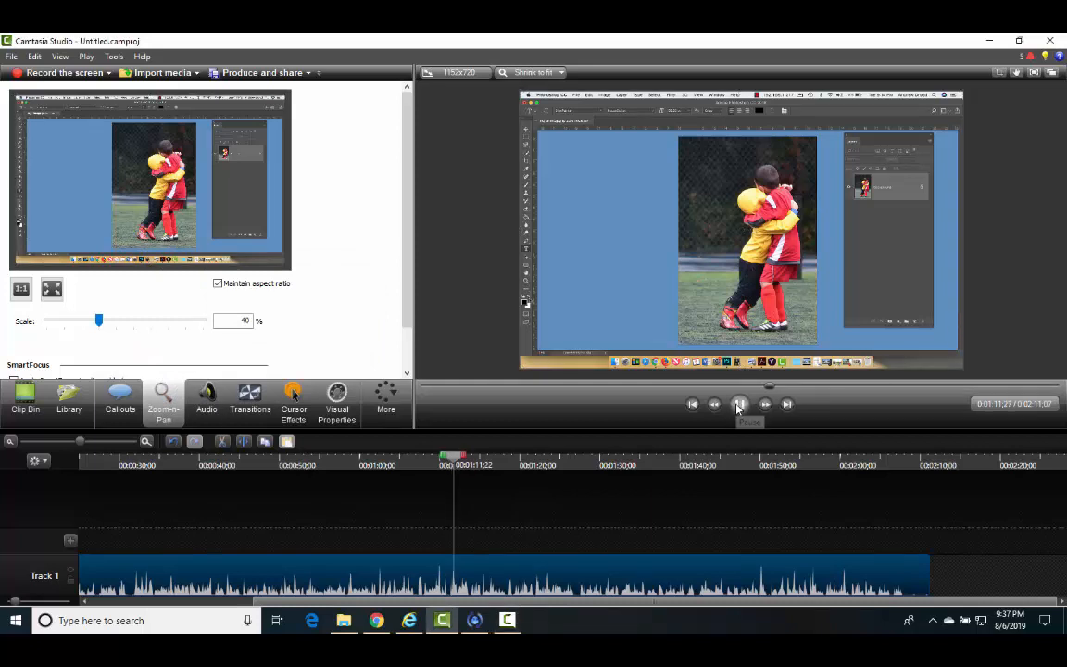
click(738, 406)
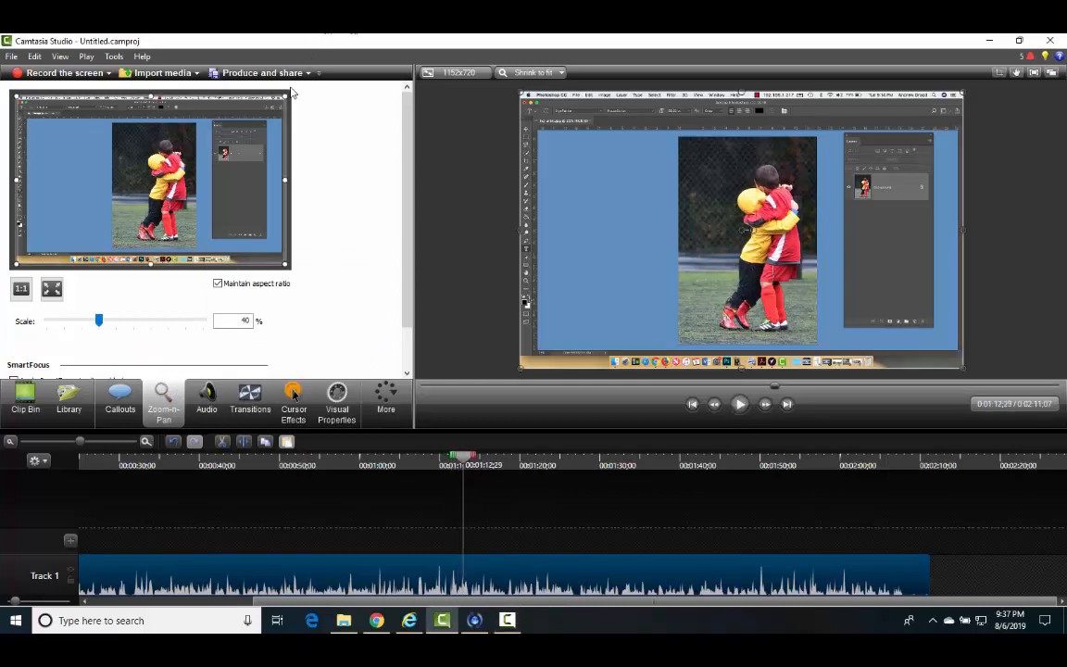
drag(287, 93, 41, 235)
drag(88, 202, 30, 220)
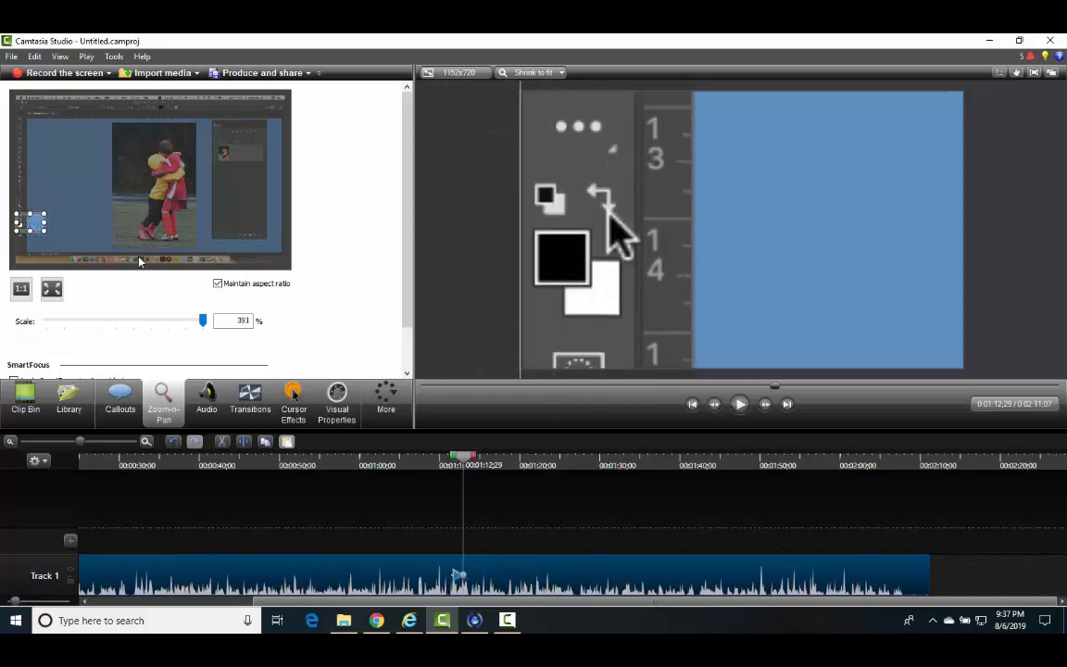
- Play the clip to 0:01:15;08 and add a tighter zoom on the colour swatches at 639% scale
click(740, 409)
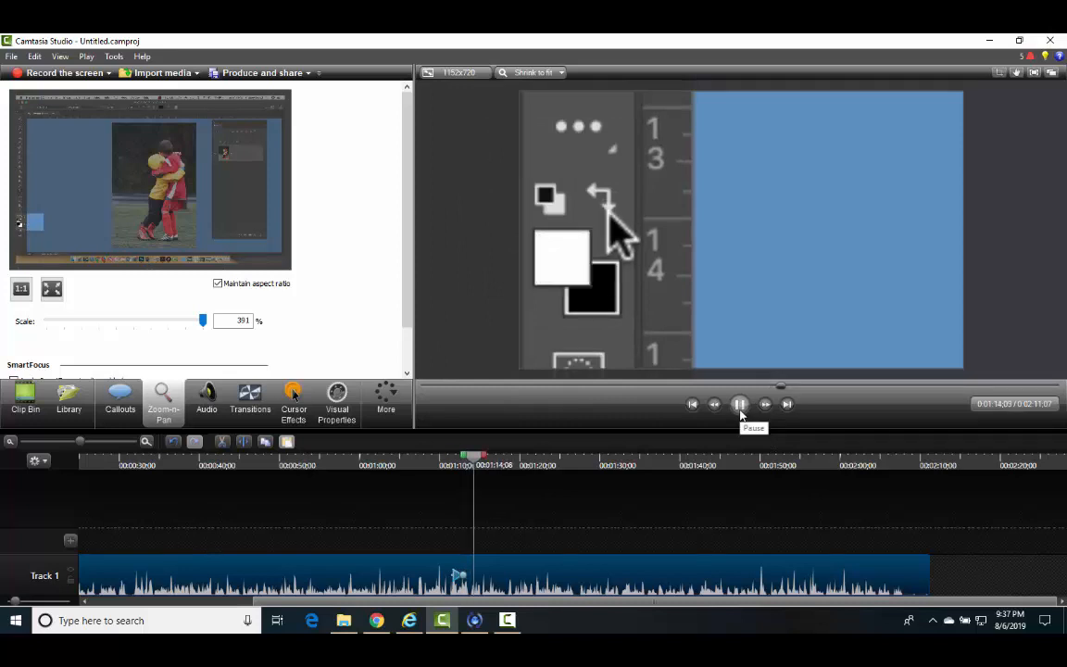
click(740, 407)
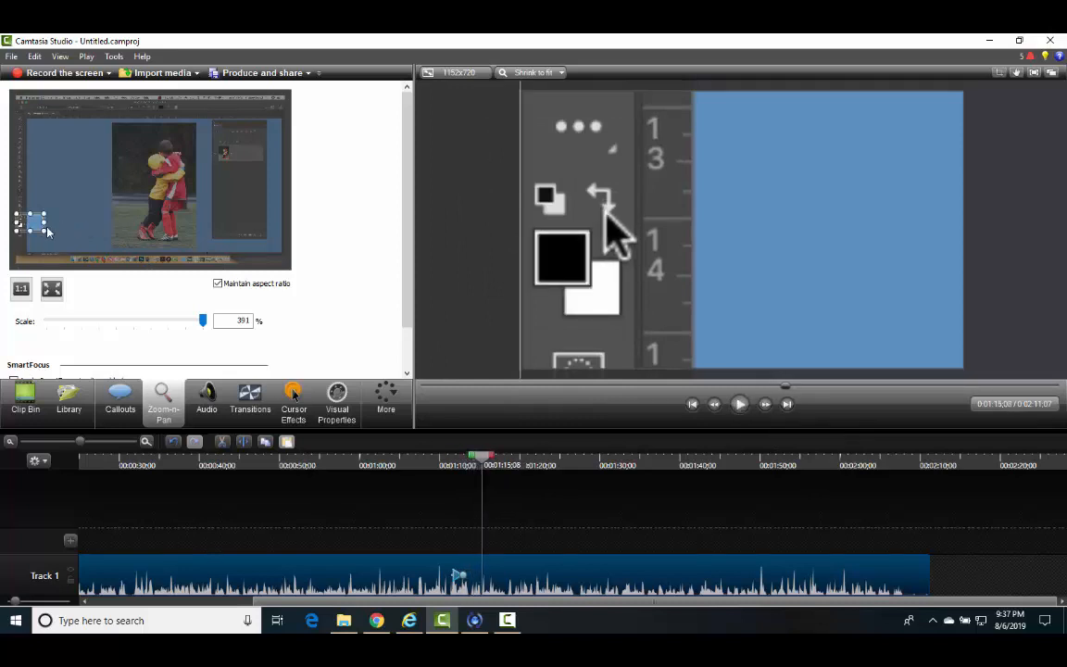
drag(44, 224, 34, 223)
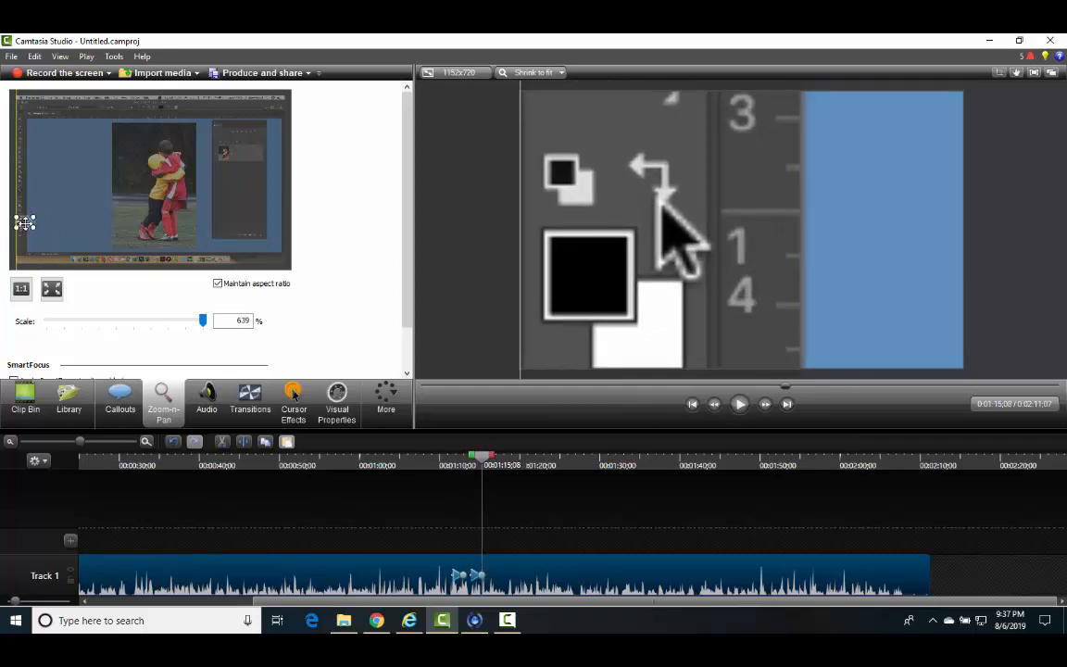
- Play on to 0:01:18;18 and zoom back out there to fit the whole recording in the canvas
click(739, 406)
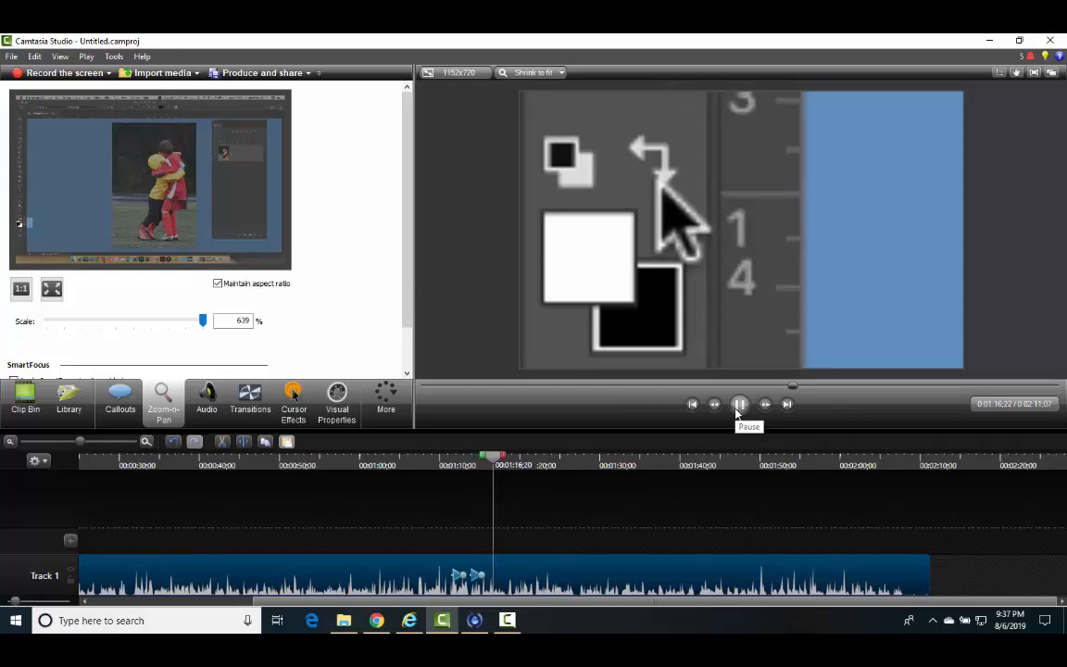
click(739, 405)
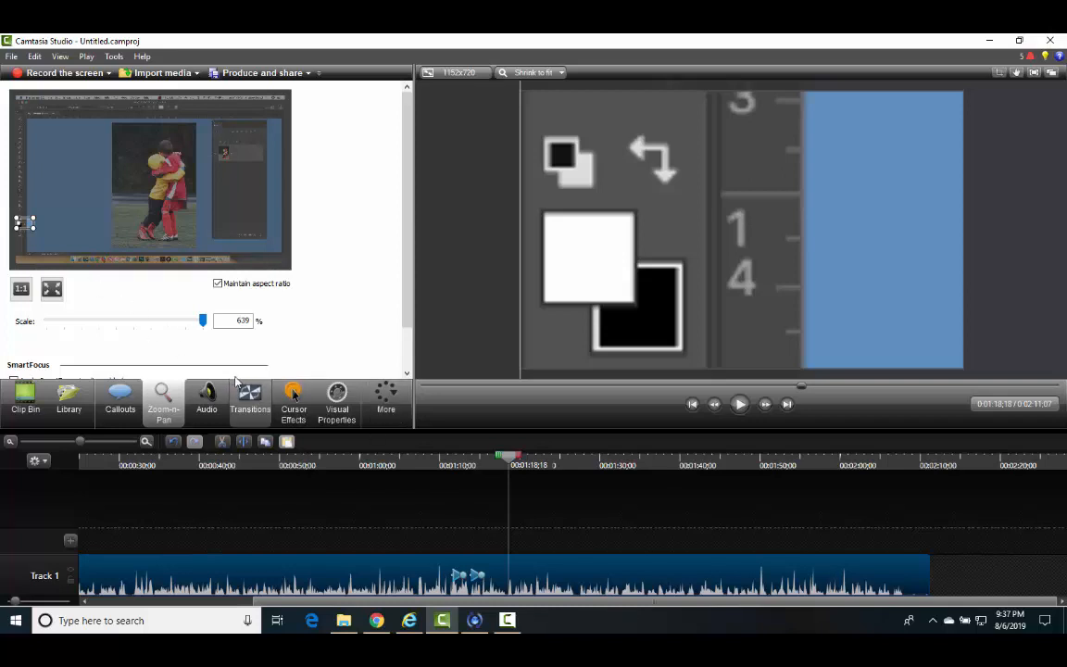
click(50, 289)
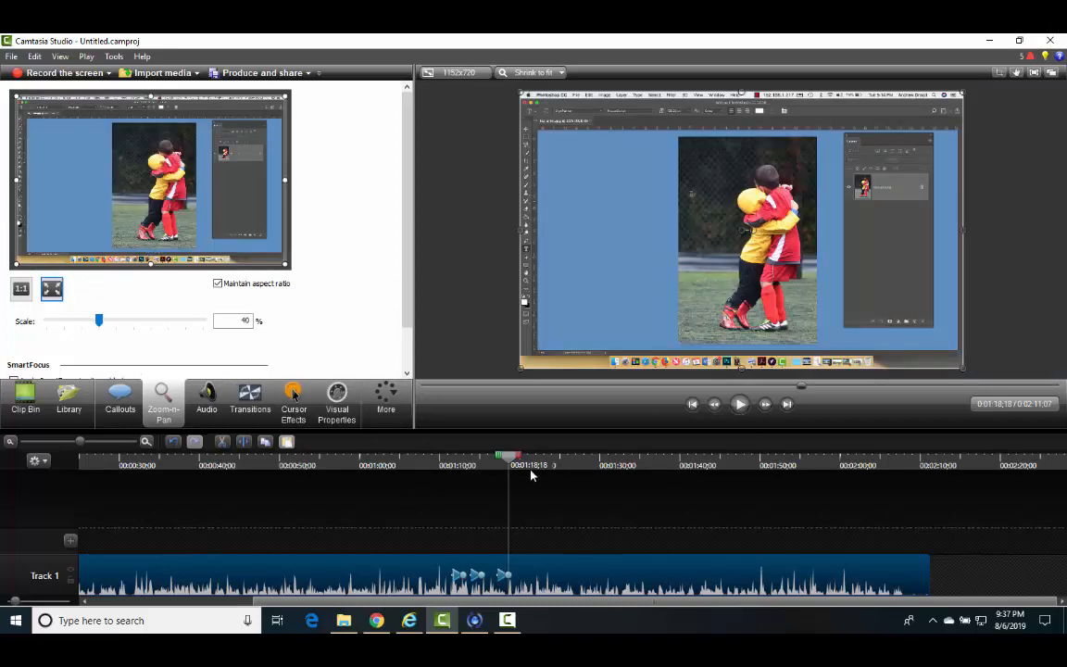
- Zoom in on the Image menu at 234% scale at 0:01:21;18 and pan toward the Adjustments submenu area at 0:01:24;13
drag(508, 460, 532, 466)
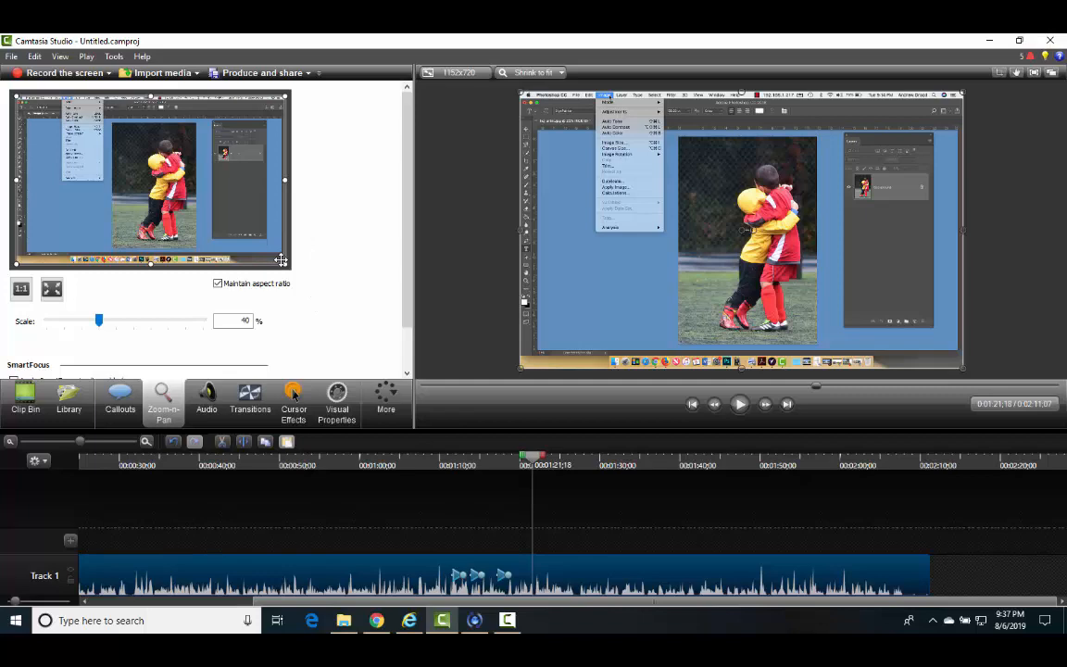
drag(280, 260, 87, 111)
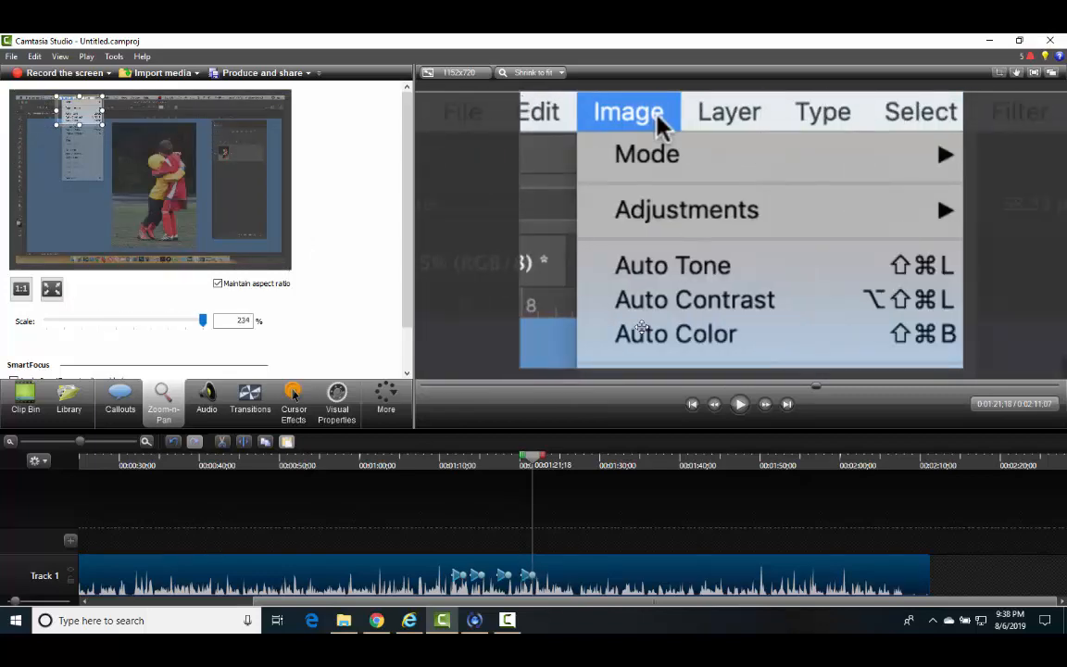
drag(536, 457, 556, 460)
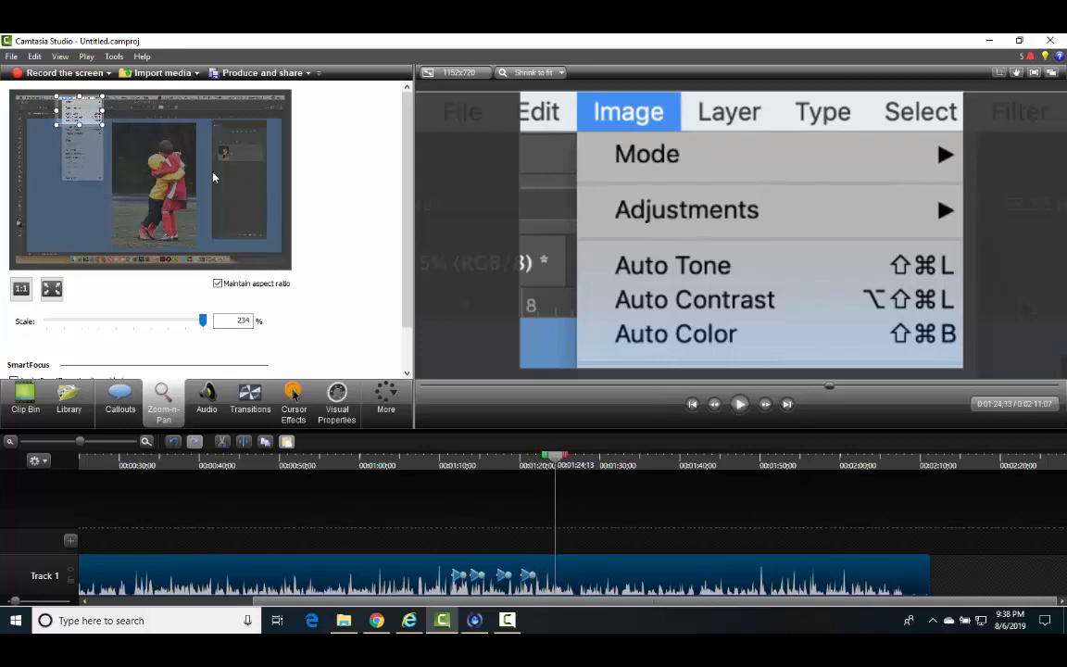
drag(83, 109, 113, 137)
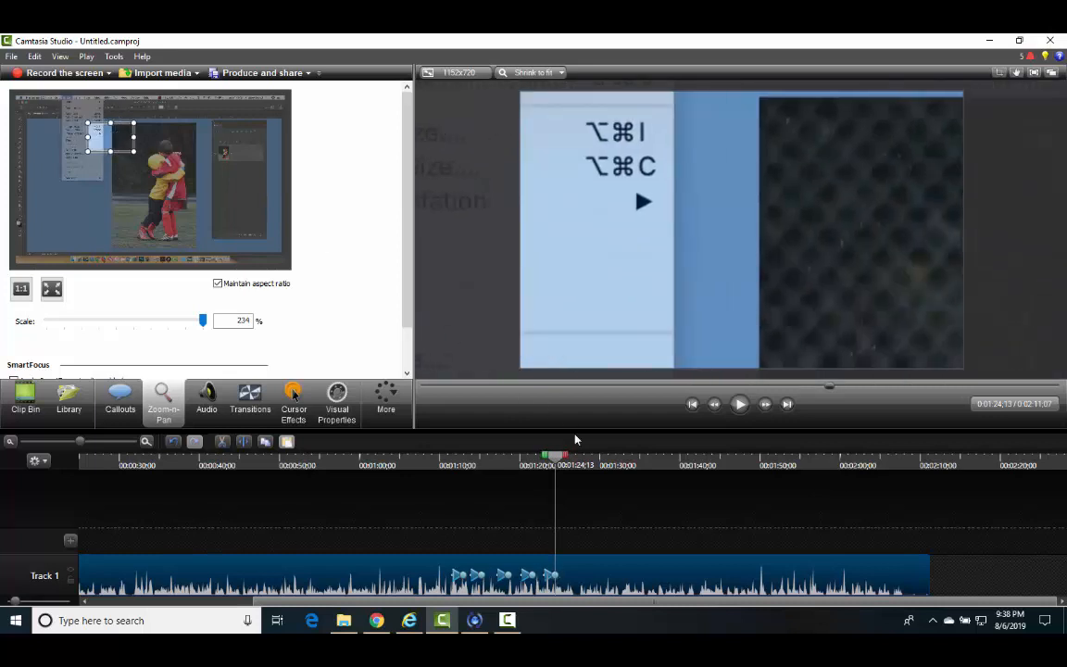
- Zoom in on the Hue/Saturation entry at 402% scale at 0:01:26;15 and zoom out to the full frame at 0:01:28;02
drag(560, 461, 576, 464)
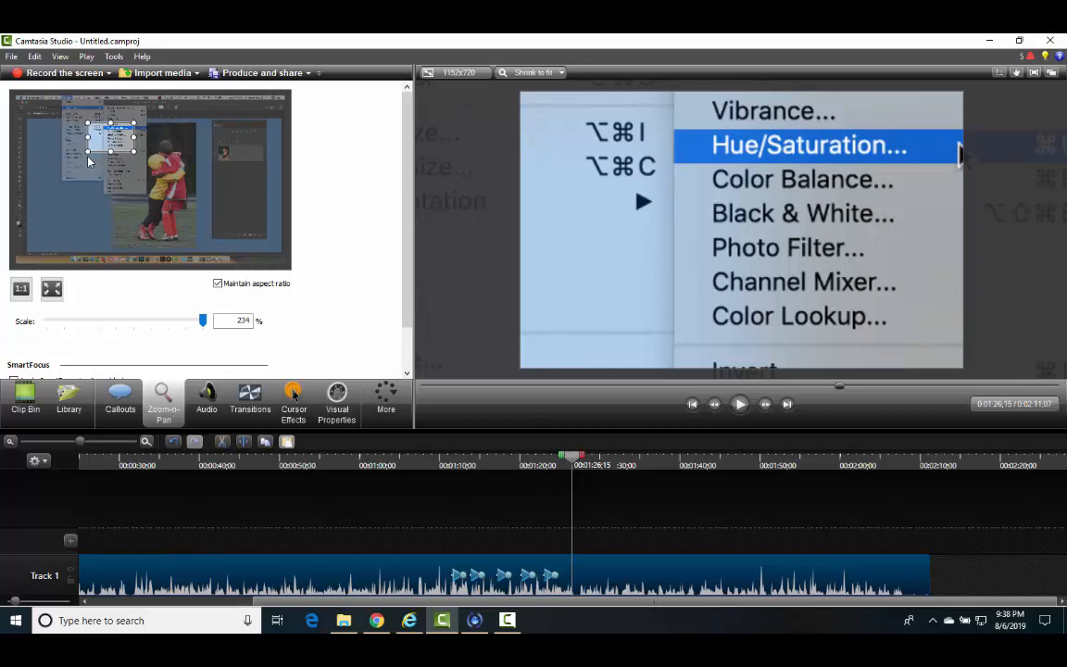
drag(88, 123, 113, 130)
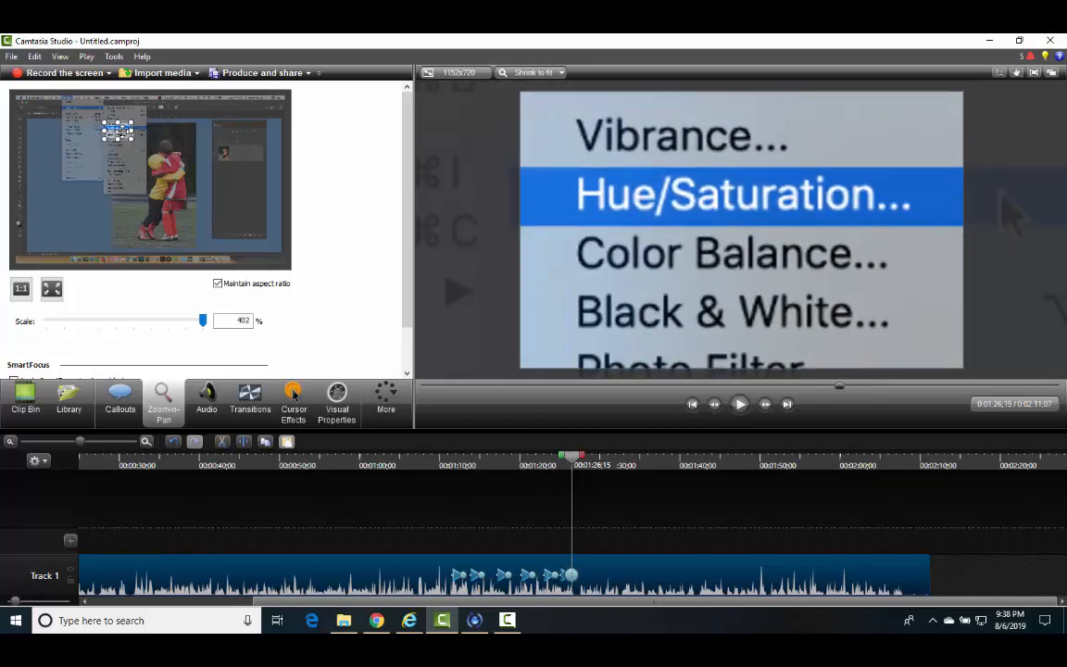
click(739, 404)
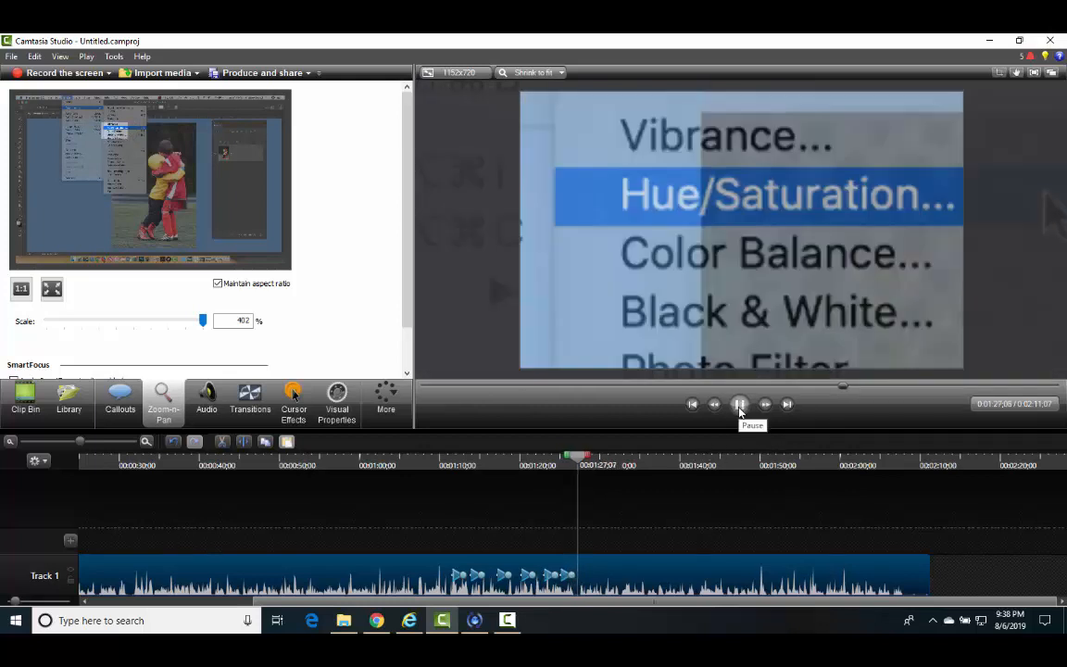
click(739, 405)
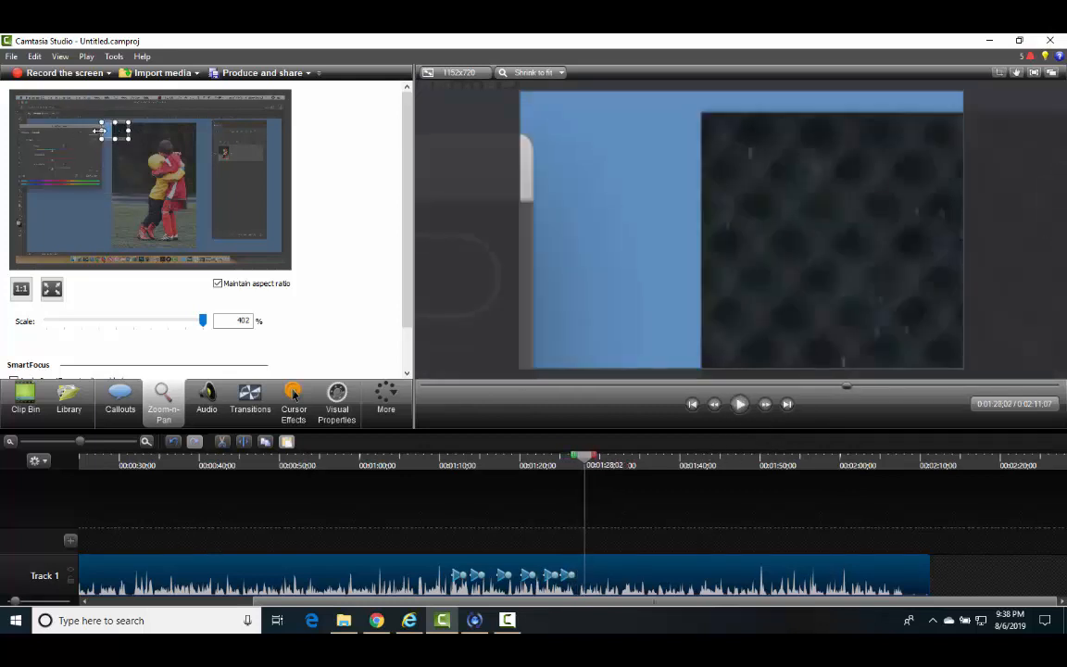
click(52, 291)
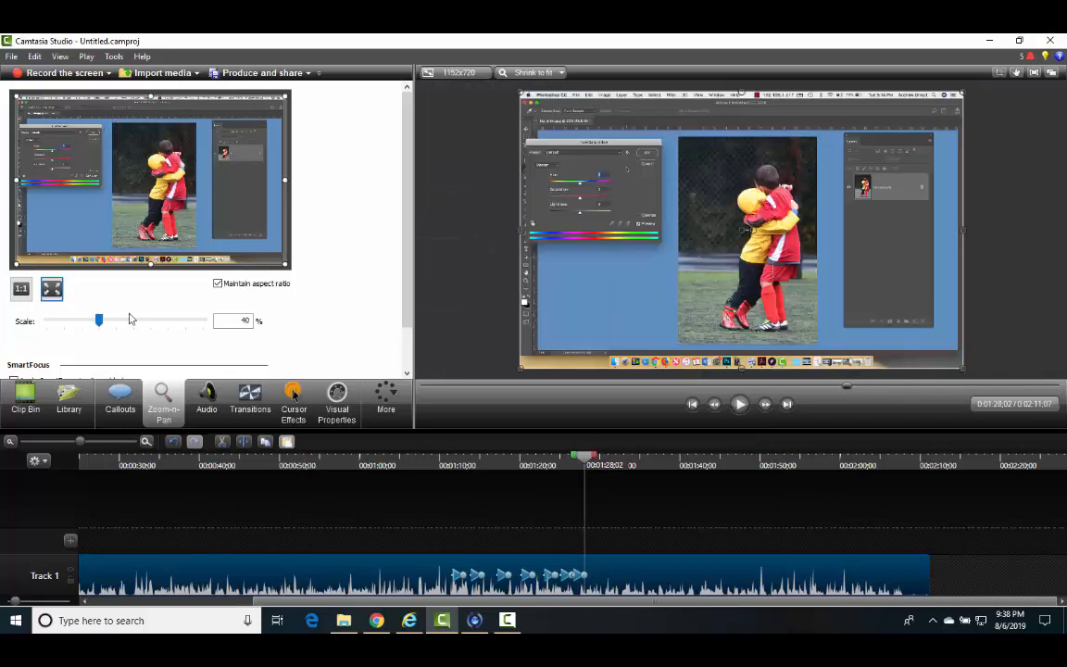
- Advance the clip to 0:01:32;12 and zoom in on the Hue/Saturation dialog area at 97% scale
click(739, 405)
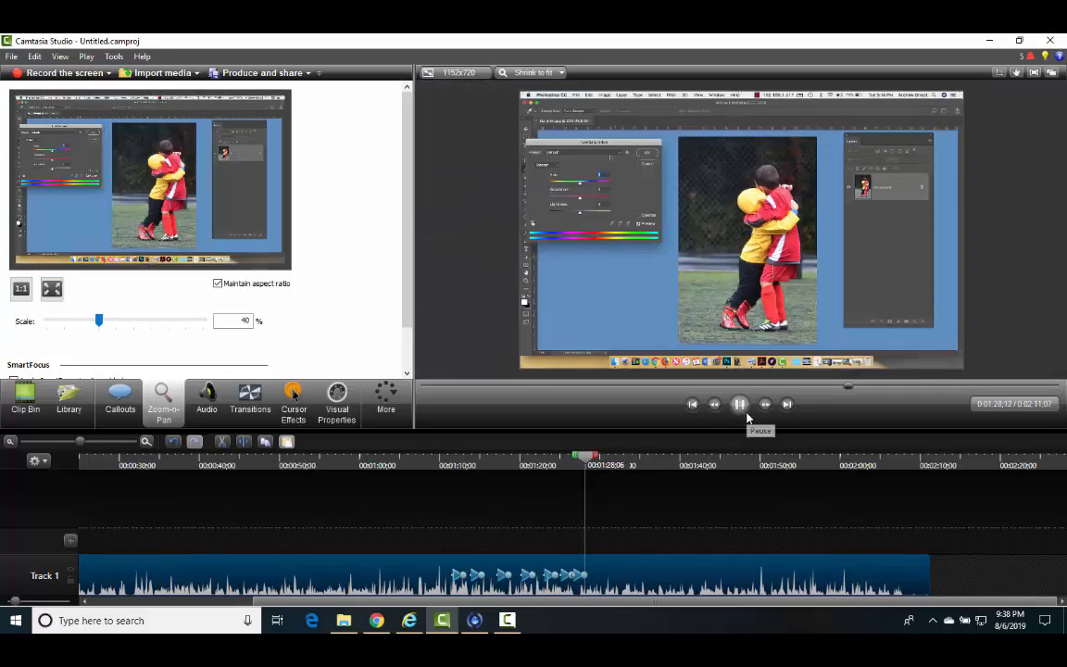
click(607, 460)
drag(607, 460, 616, 462)
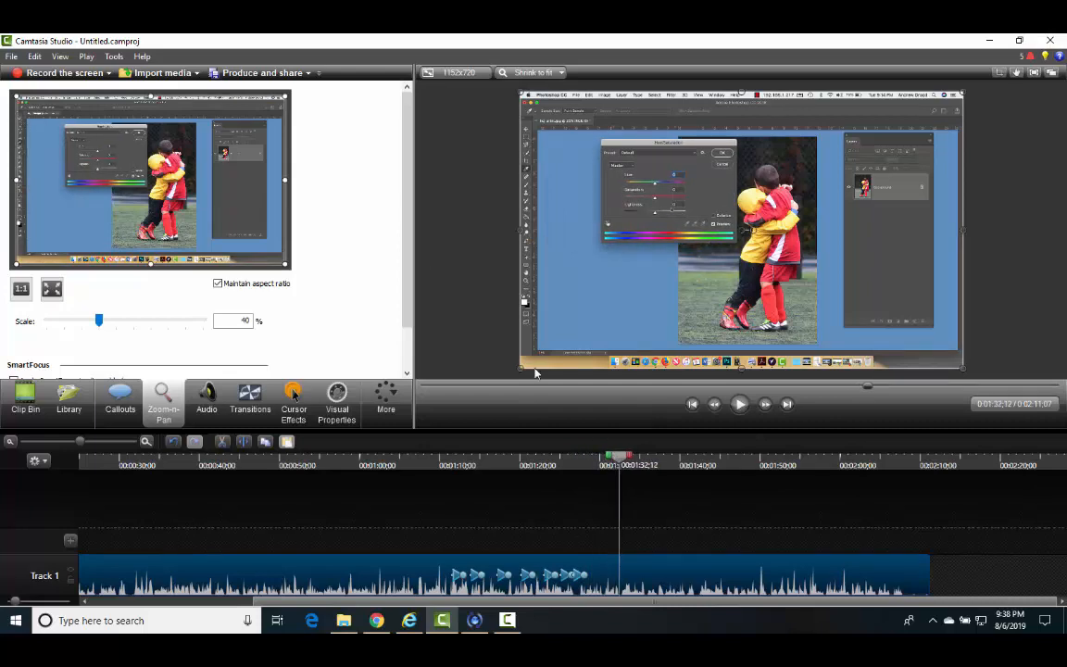
drag(99, 319, 197, 320)
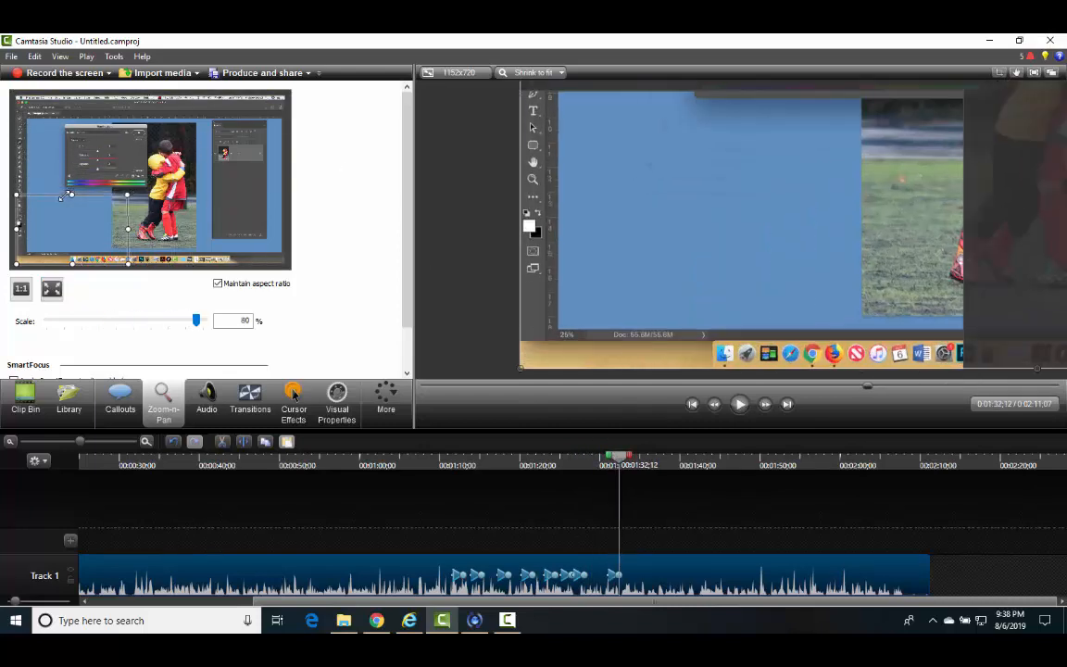
drag(78, 180, 119, 157)
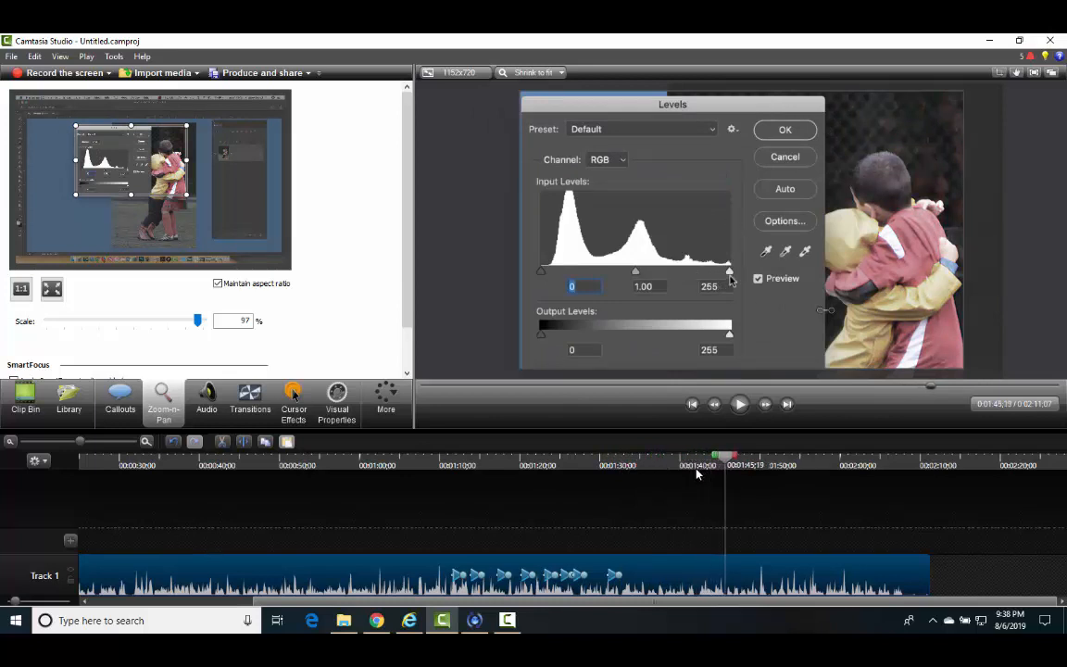
- Move the playhead to about 0:01:45;07 and zoom in on the white input slider of the Levels histogram at 260% scale
key(ctrl+Right)
key(ctrl+Left)
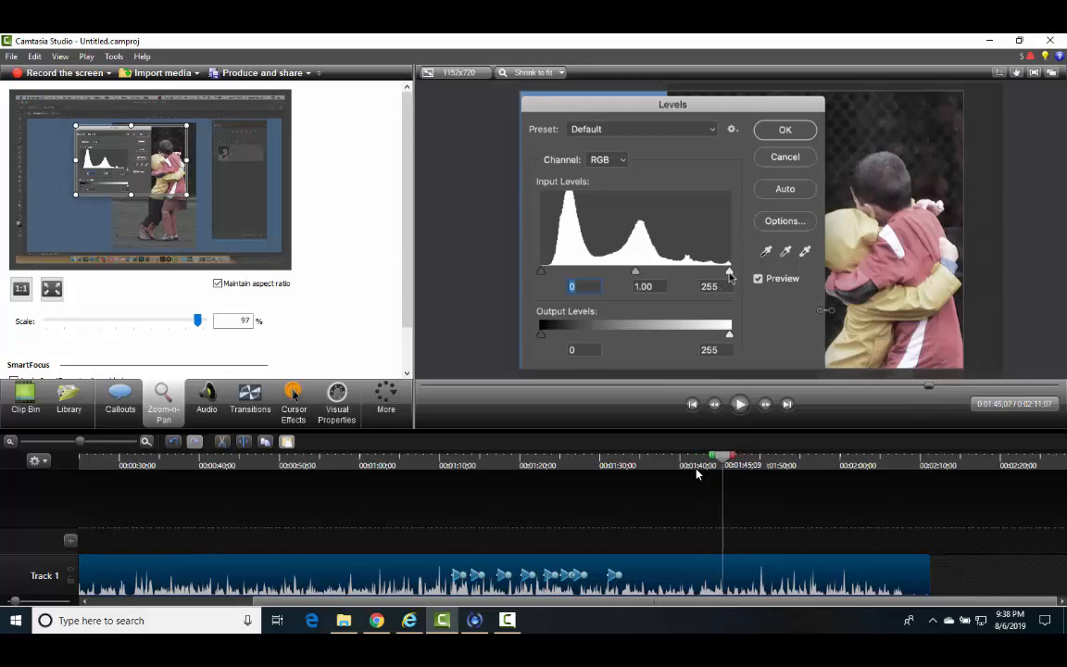
mouse_move(187, 125)
mouse_down()
mouse_move(118, 168)
mouse_move(149, 160)
mouse_move(135, 165)
mouse_up()
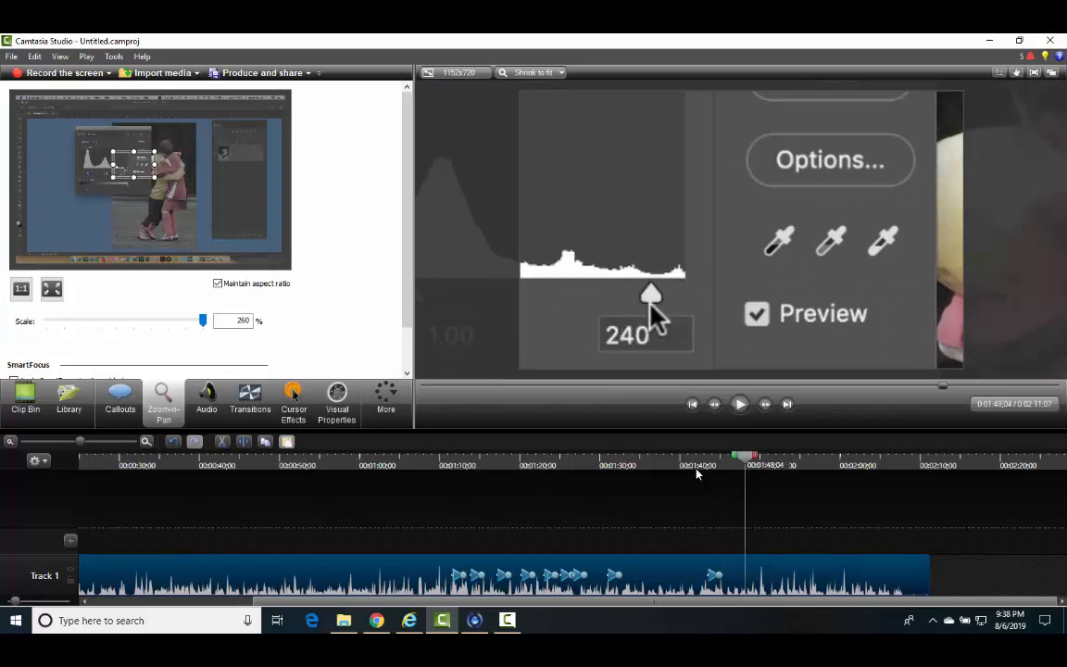
- Zoom in beside the Levels white slider at 892% scale at 0:01:48;04, zoom out to 176% at 0:01:49;27, and resume playback
drag(153, 151, 126, 172)
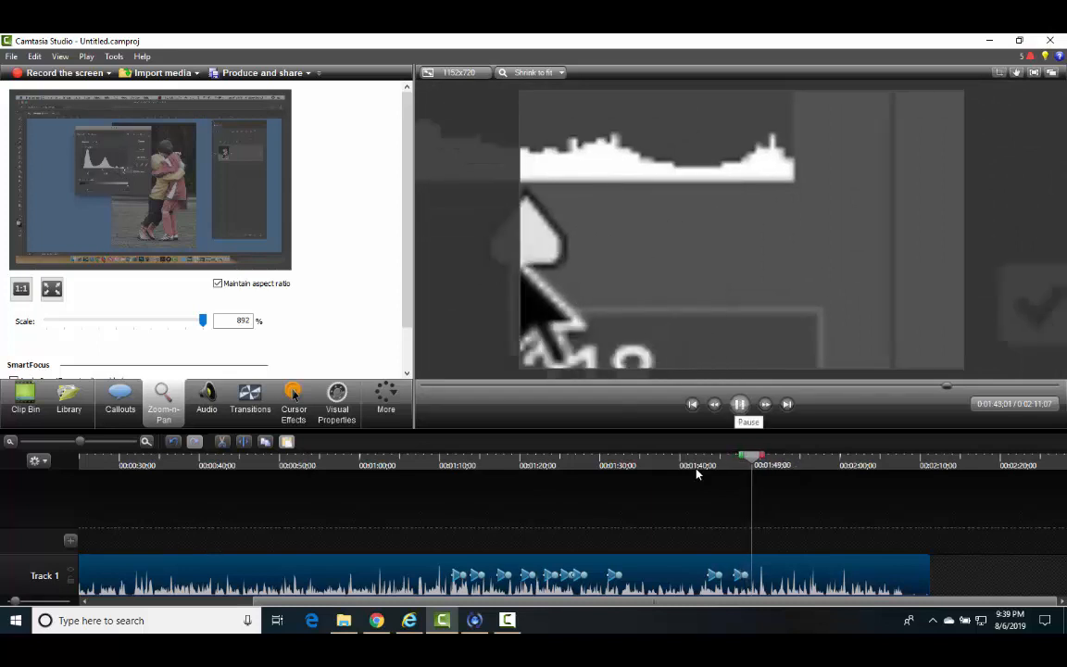
key(space)
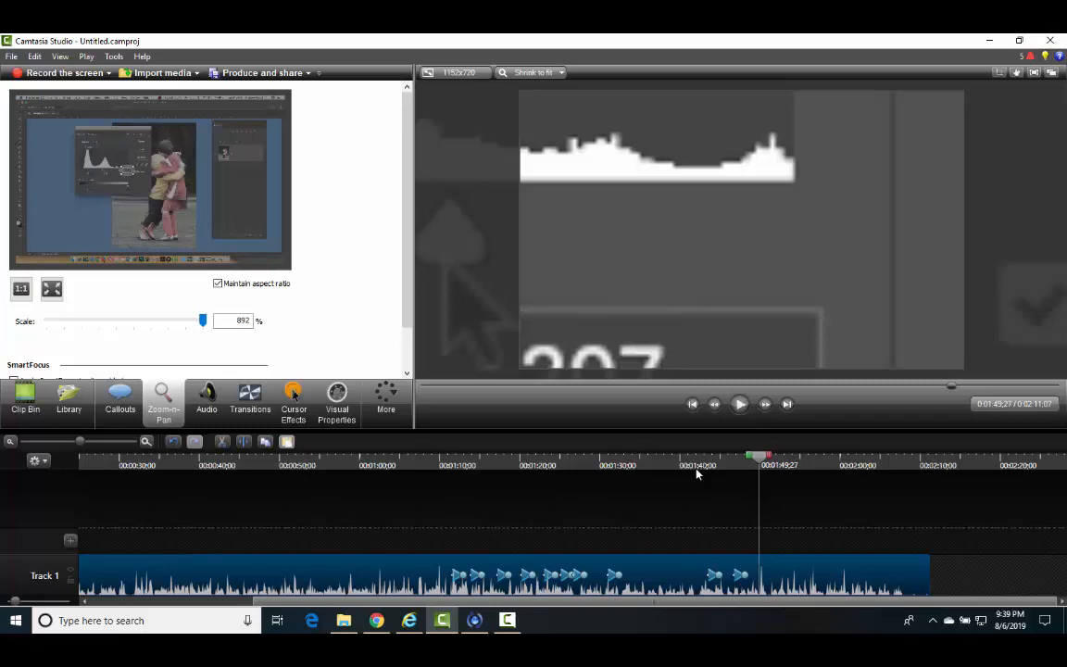
mouse_move(133, 175)
mouse_down()
mouse_move(182, 205)
mouse_move(143, 166)
mouse_up()
key(space)
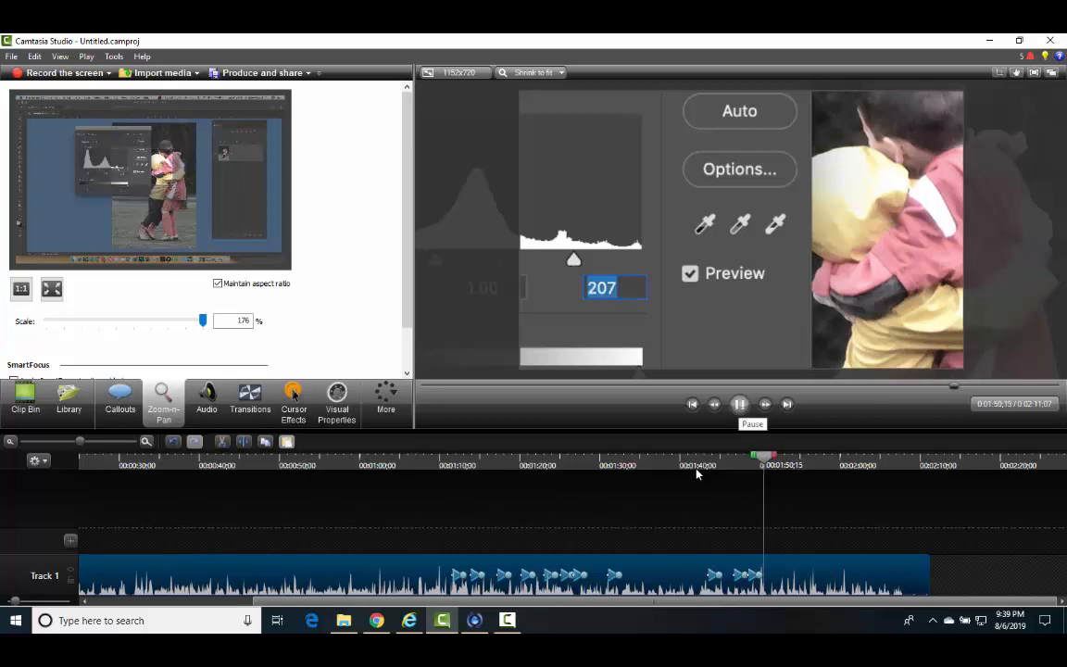